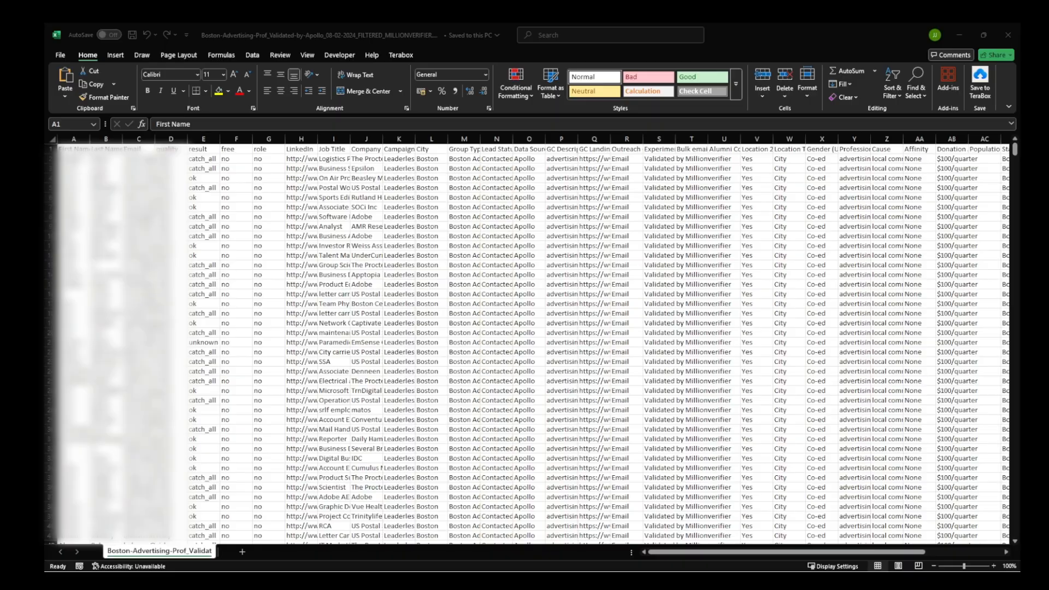
pyautogui.hotkey('alt', 'Tab')
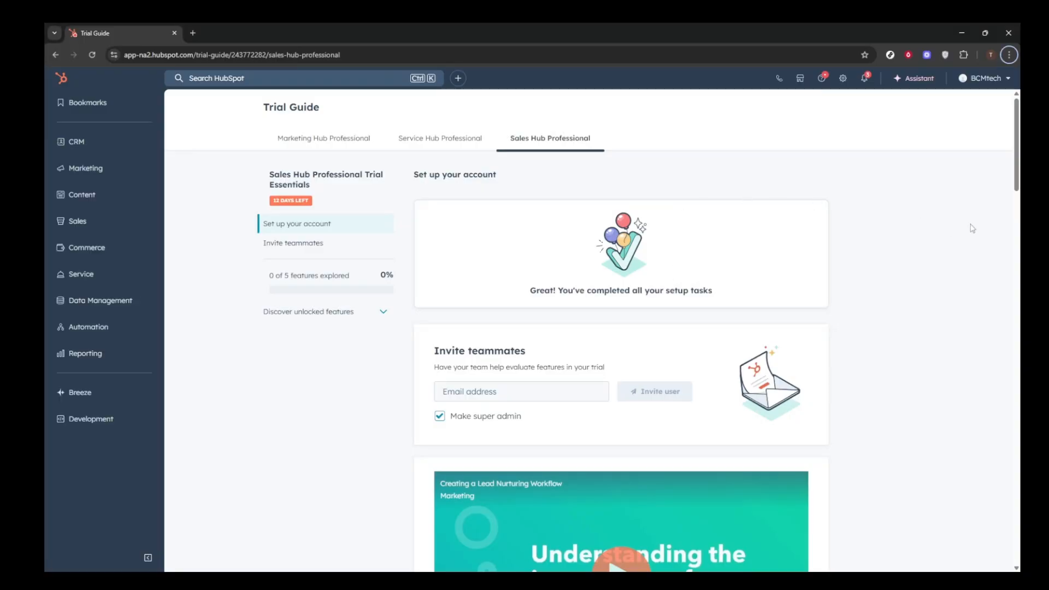
pyautogui.moveTo(1019, 173); pyautogui.dragTo(1014, 120)
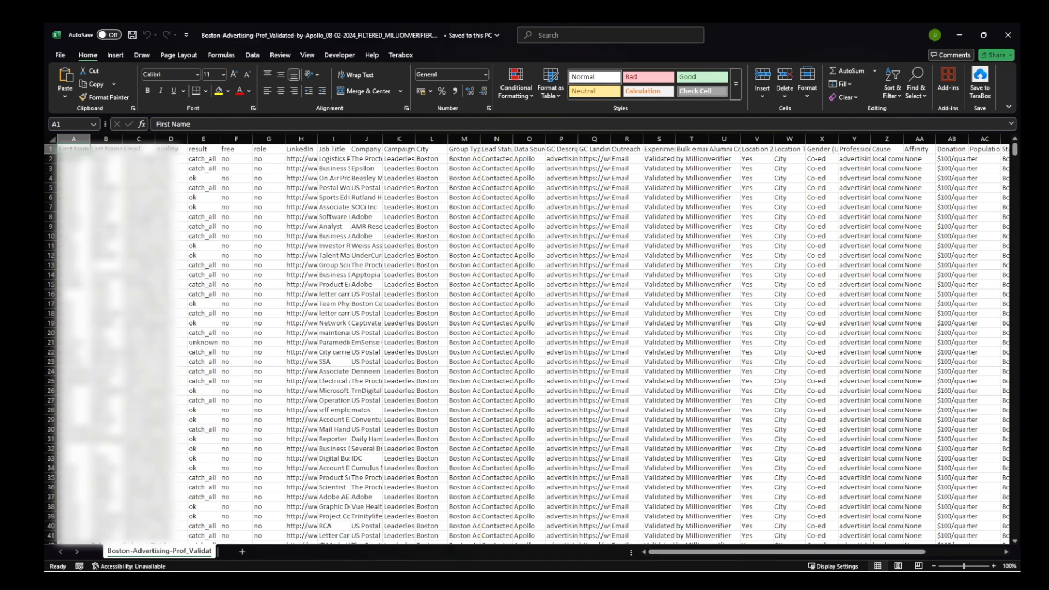
pyautogui.moveTo(1016, 152)
pyautogui.mouseDown()
pyautogui.moveTo(1017, 216)
pyautogui.moveTo(1016, 149)
pyautogui.mouseUp()
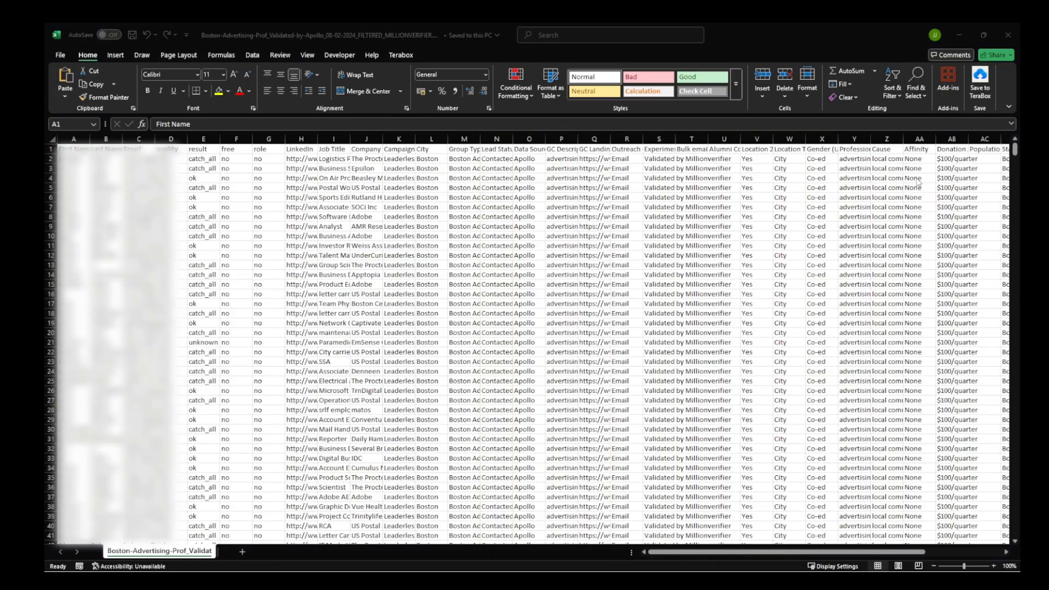
pyautogui.hotkey('alt', 'Tab')
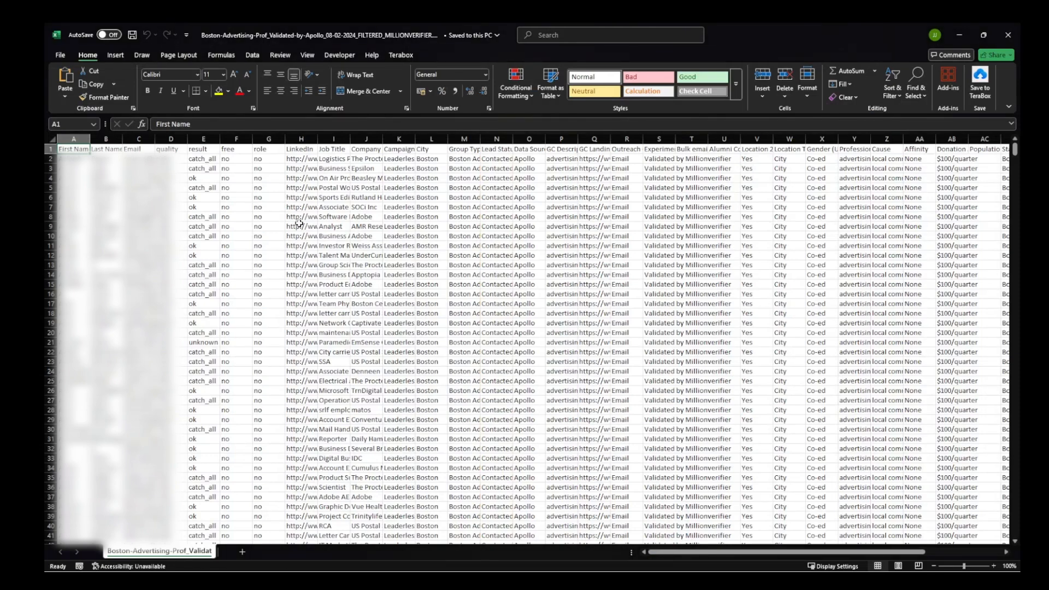
# Step: Examine the contact columns of the Boston advertising spreadsheet, including first name, email, result, free, role and profession
pyautogui.click(204, 176)
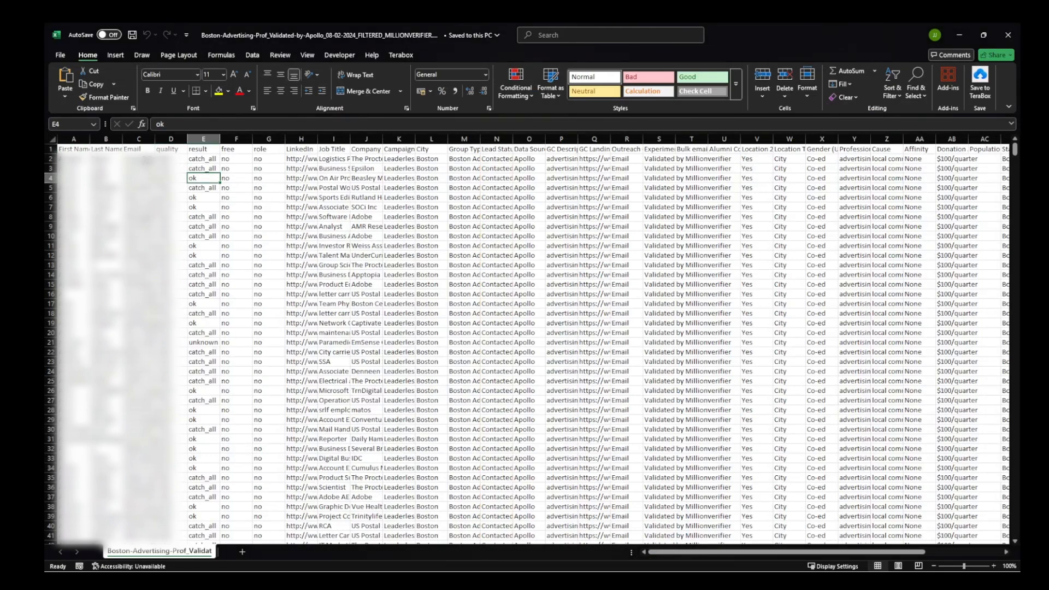
pyautogui.click(141, 159)
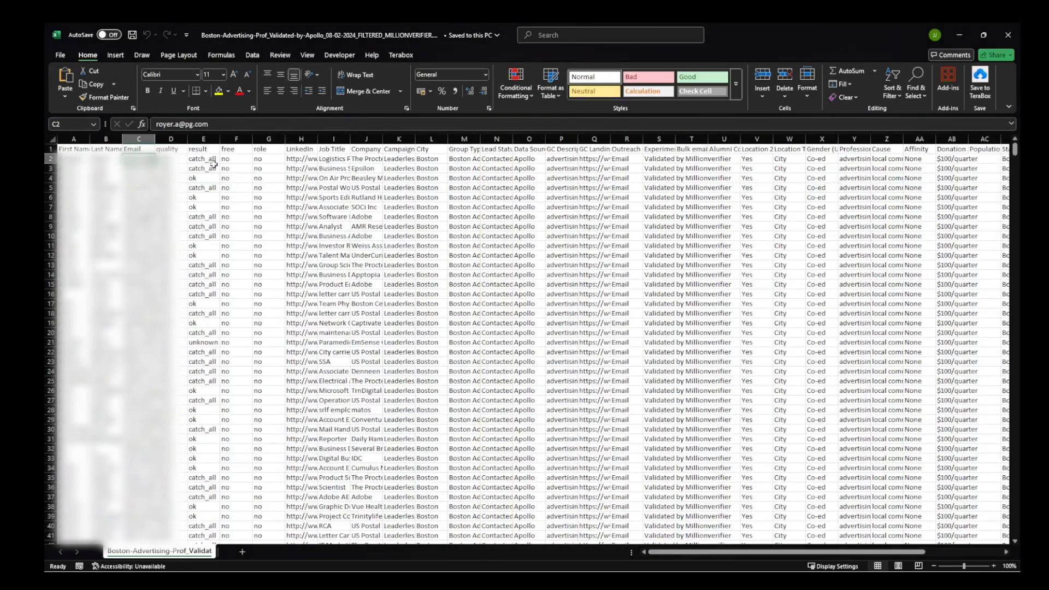
pyautogui.click(575, 165)
pyautogui.click(846, 167)
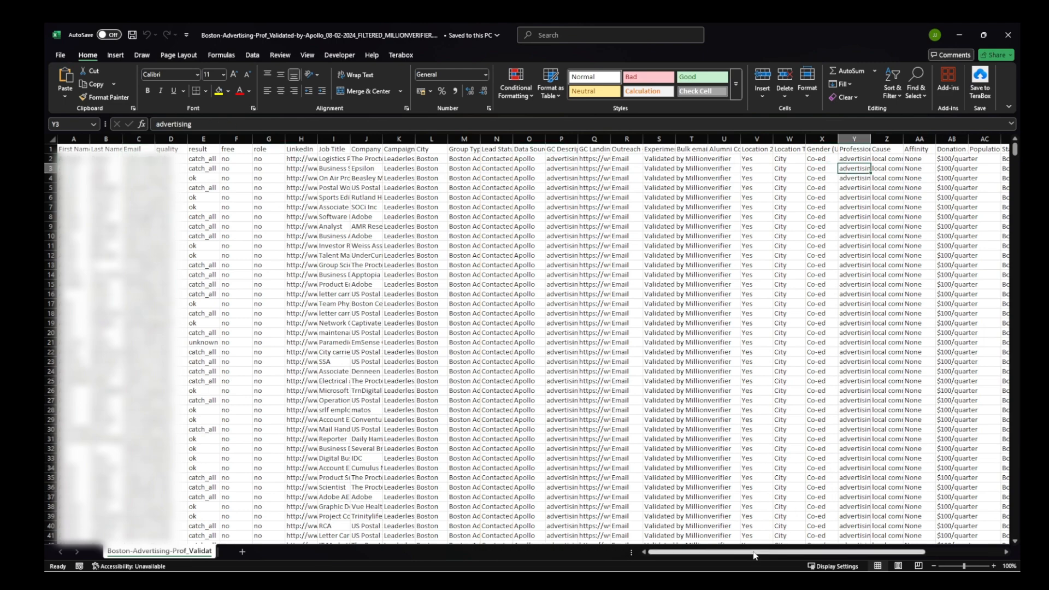
pyautogui.moveTo(754, 556); pyautogui.dragTo(695, 556)
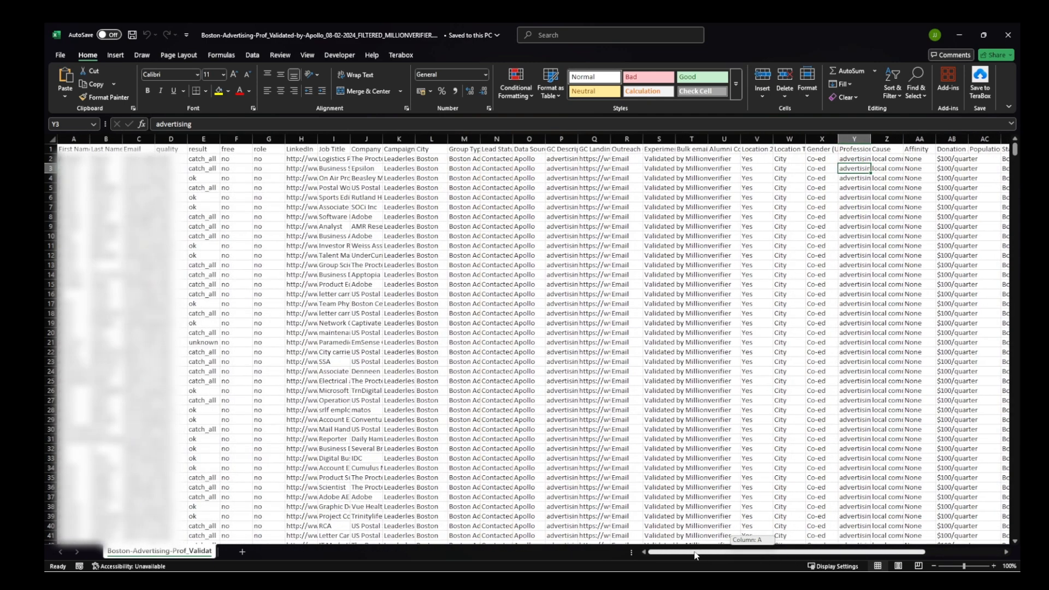
pyautogui.moveTo(621, 554); pyautogui.dragTo(605, 548)
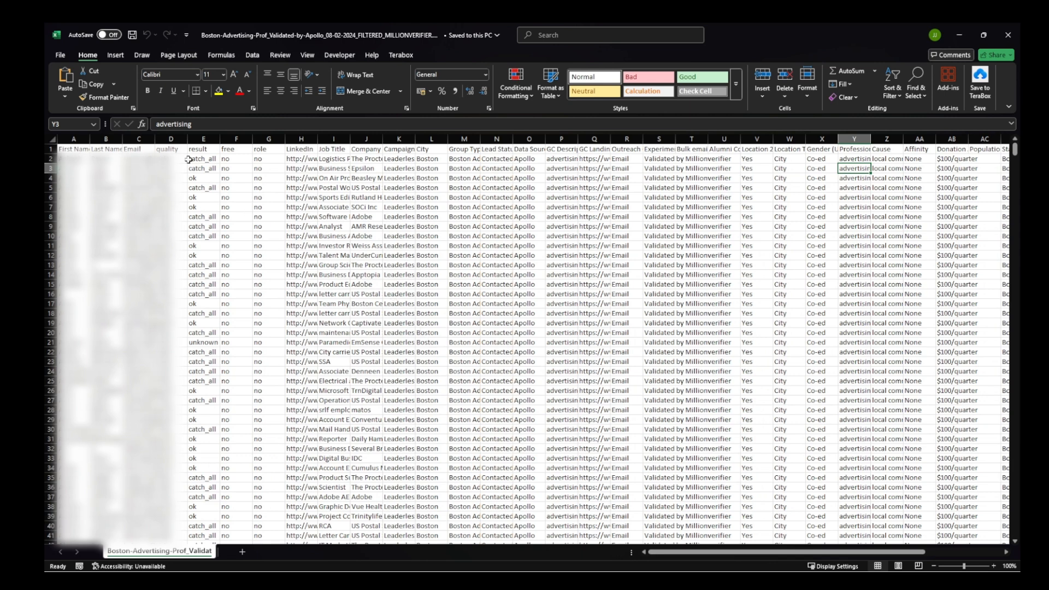
pyautogui.click(229, 163)
pyautogui.click(265, 161)
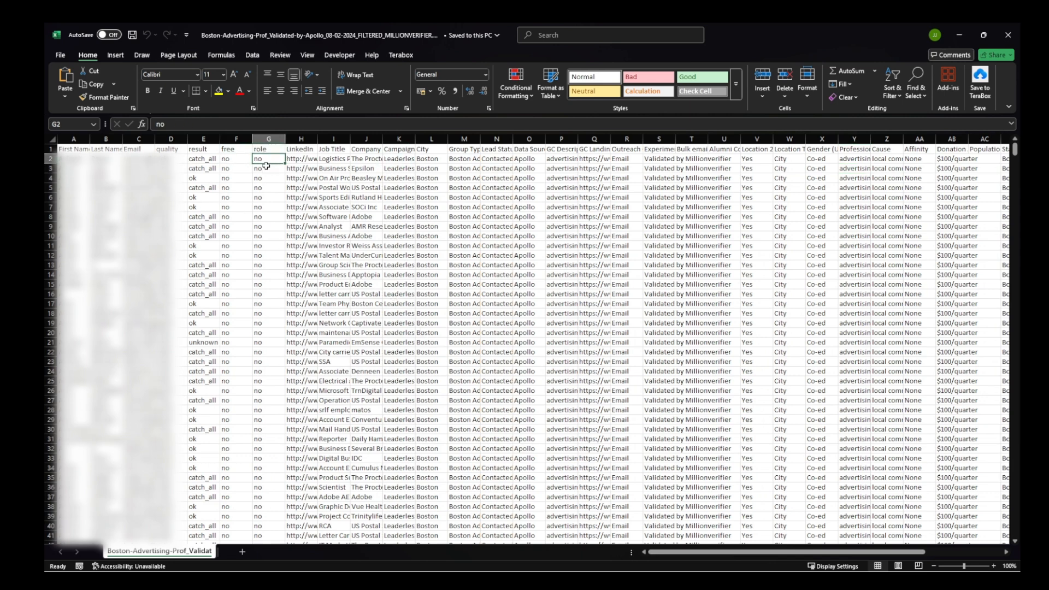
pyautogui.click(71, 158)
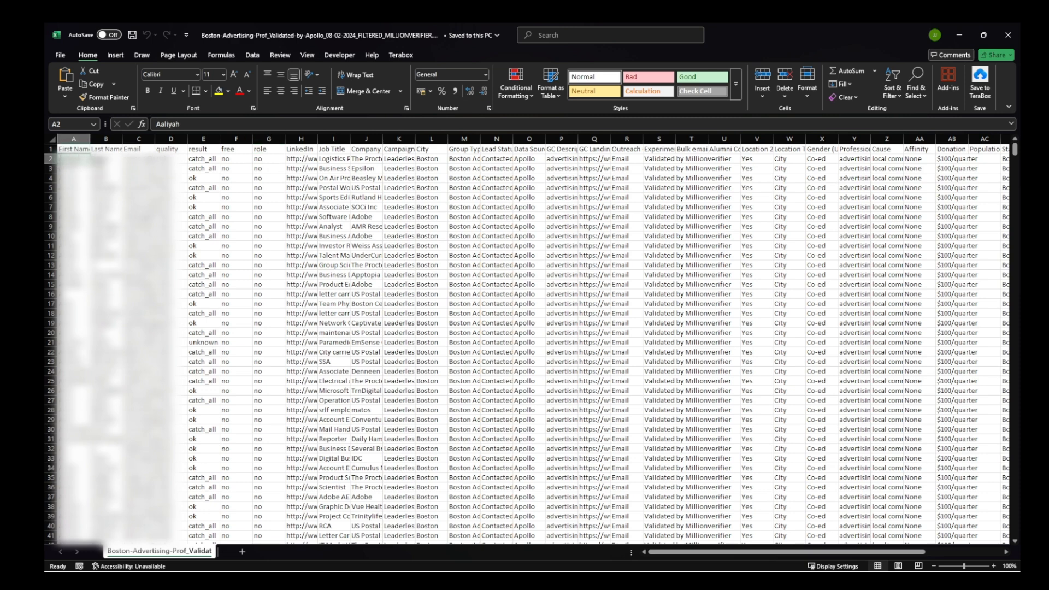
# Step: Switch to HubSpot and start a new CRM data import from a file, beginning at the Contacts page
pyautogui.click(959, 36)
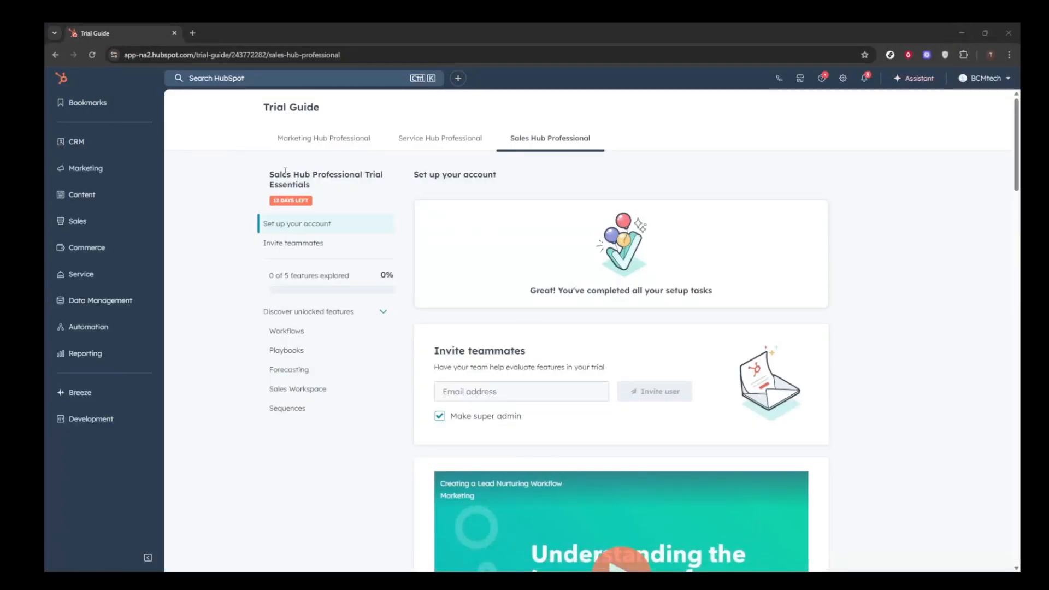
pyautogui.click(107, 150)
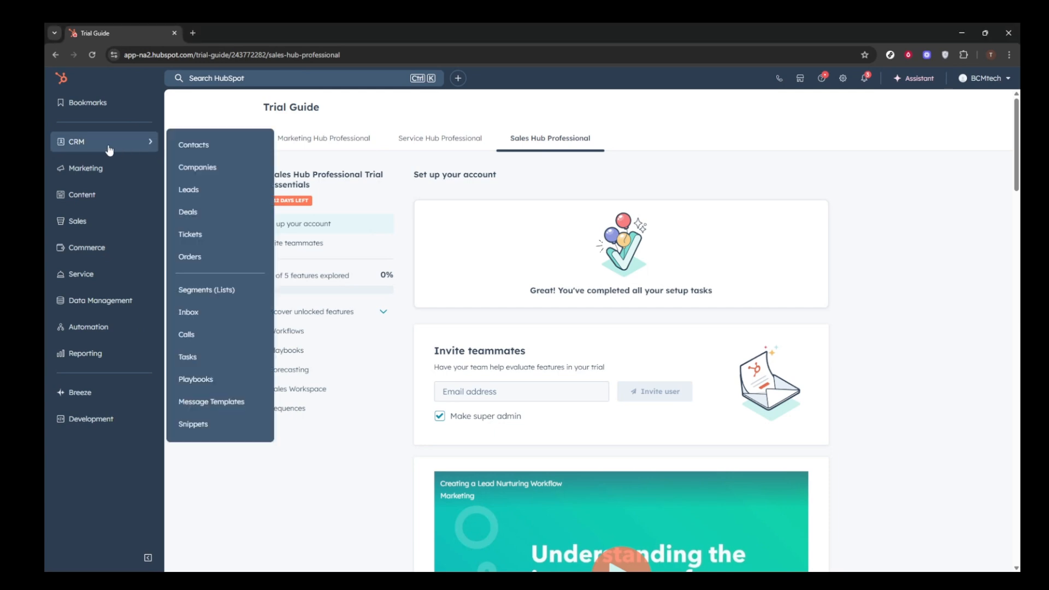
pyautogui.click(217, 145)
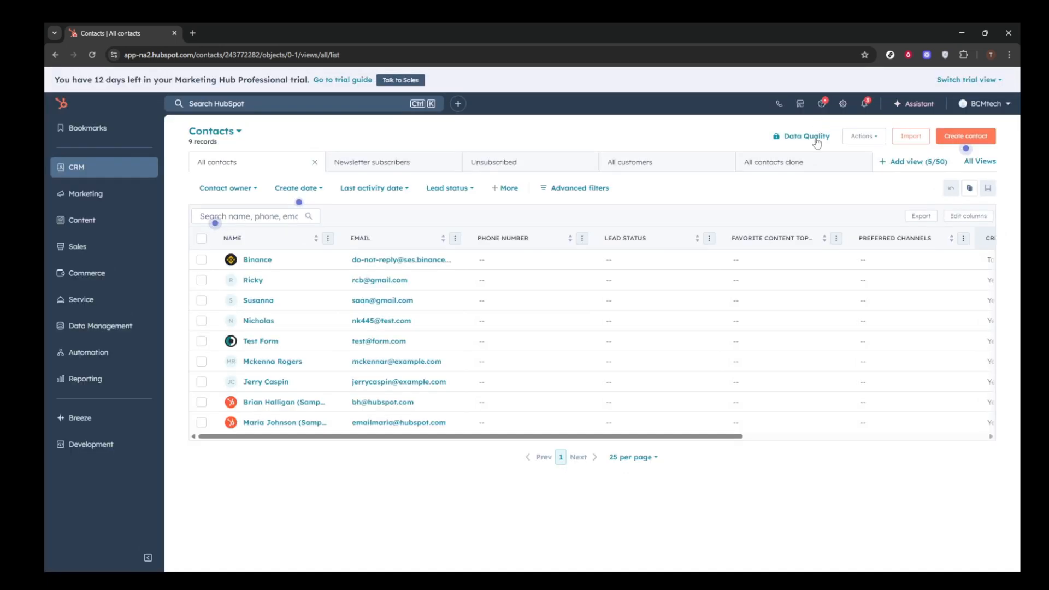
pyautogui.click(920, 140)
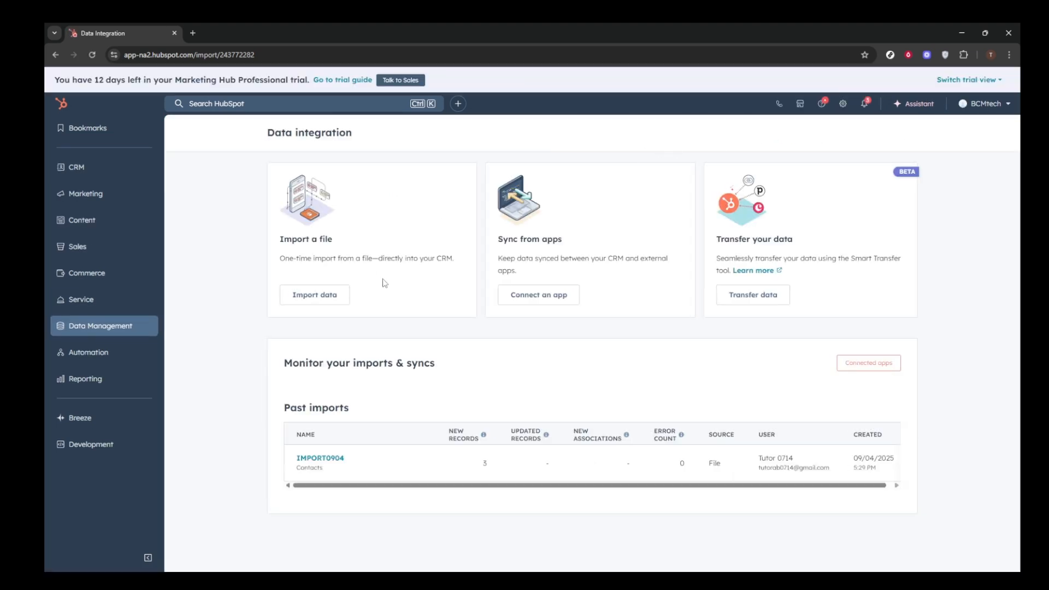
pyautogui.click(315, 295)
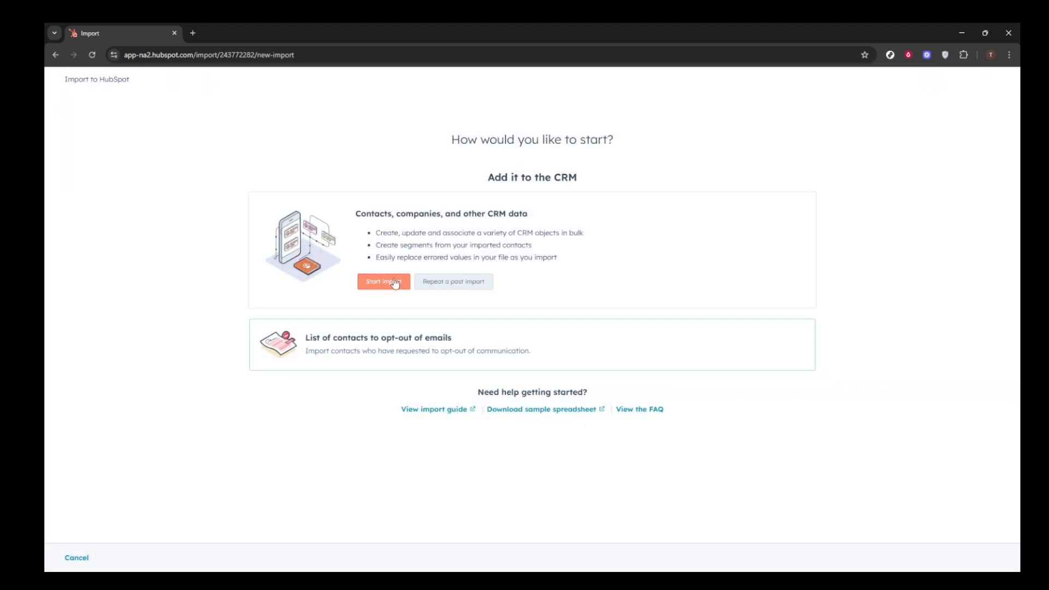
pyautogui.click(395, 283)
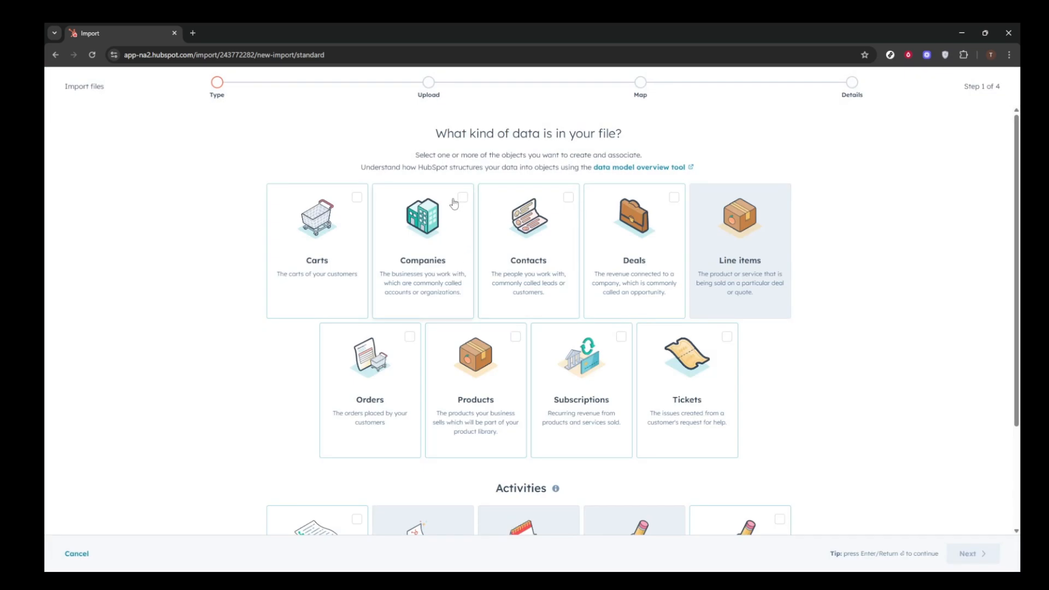
# Step: Choose Contacts as the kind of data in the import file and continue to the upload stage
pyautogui.click(567, 197)
pyautogui.scroll(-2, 961, 415)
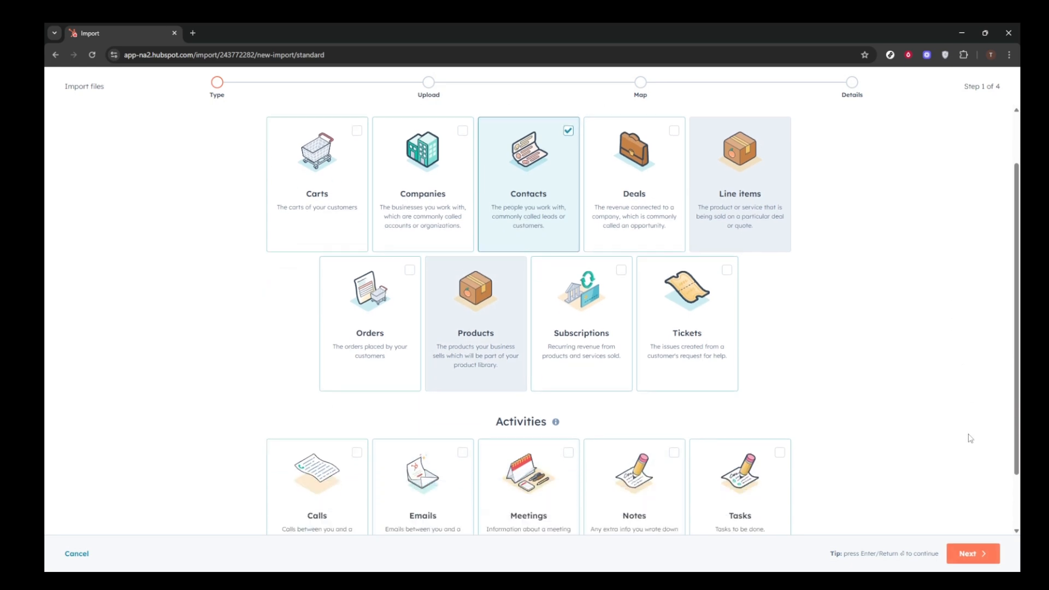
pyautogui.click(979, 554)
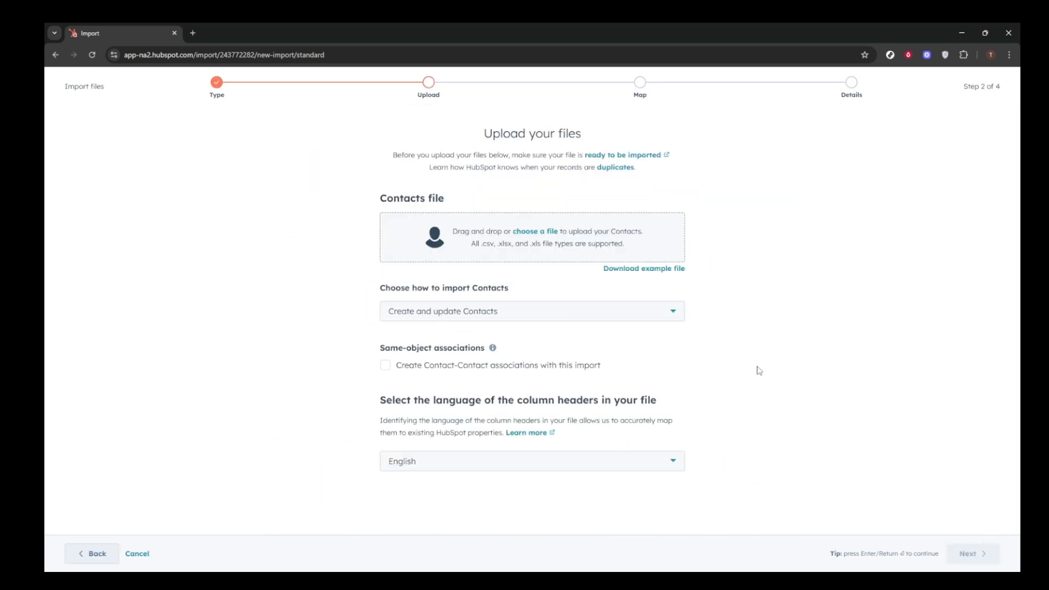
# Step: Upload DEI-WLG_Validated-by-Apollo_01-30-2025_FILTERED_MILLIONVERIFIER.COM.csv from the Downloads folder as the contacts file and continue to column mapping
pyautogui.click(532, 232)
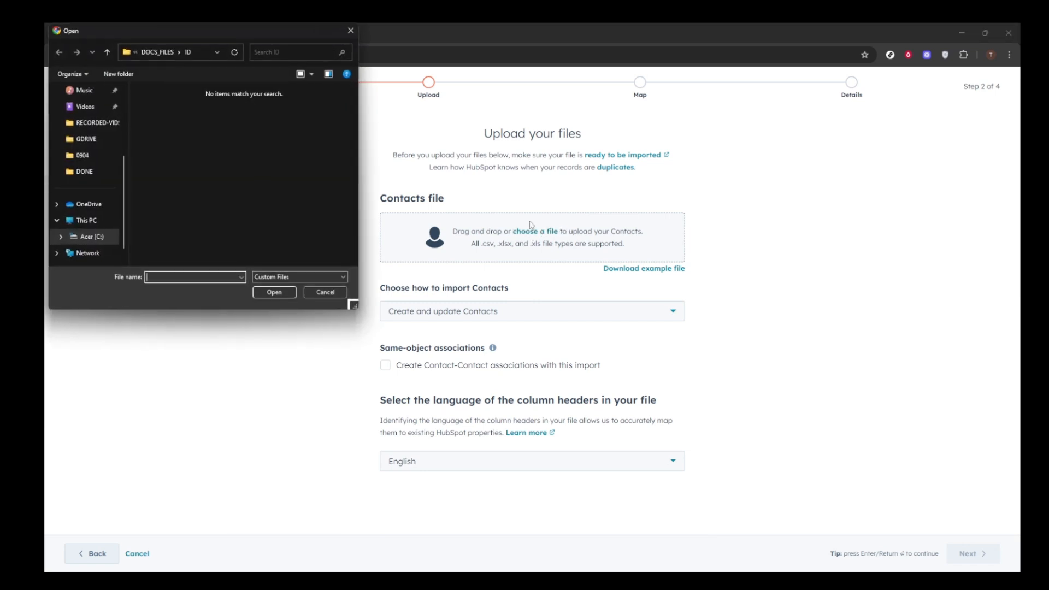
pyautogui.scroll(3, 83, 181)
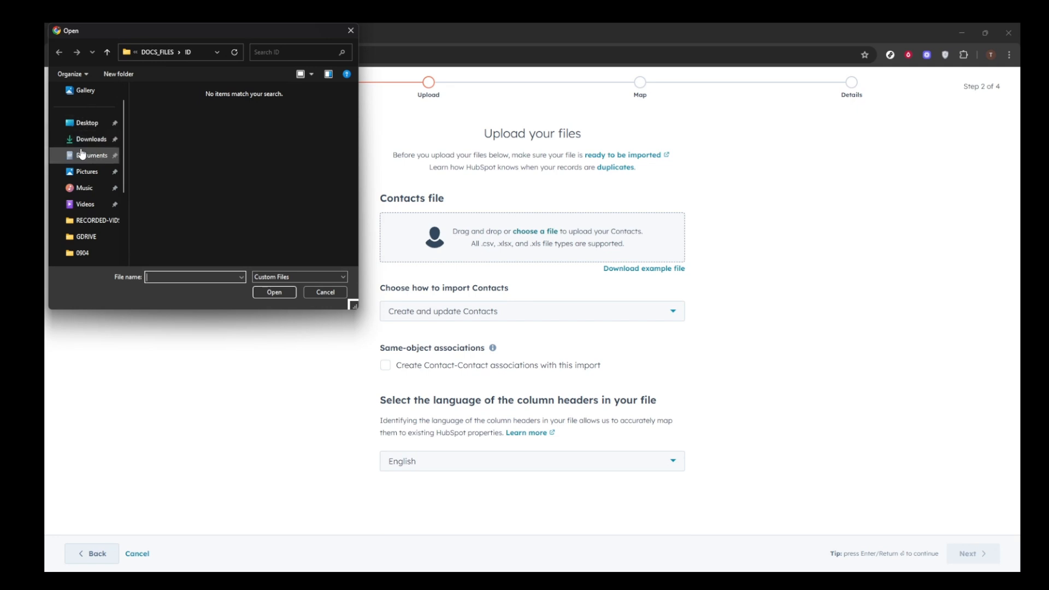
pyautogui.click(115, 140)
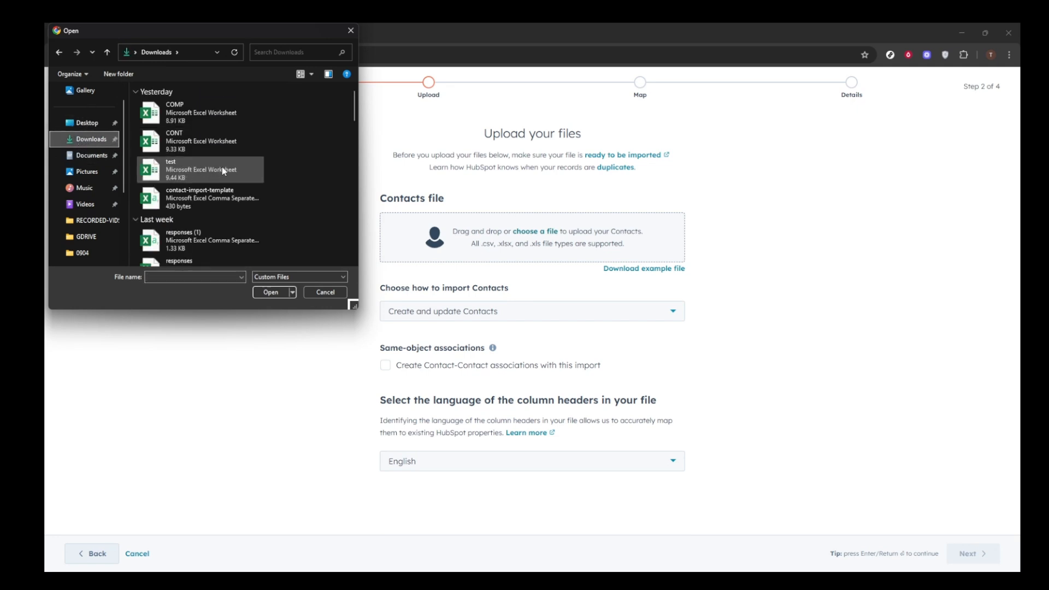
pyautogui.moveTo(354, 116); pyautogui.dragTo(355, 206)
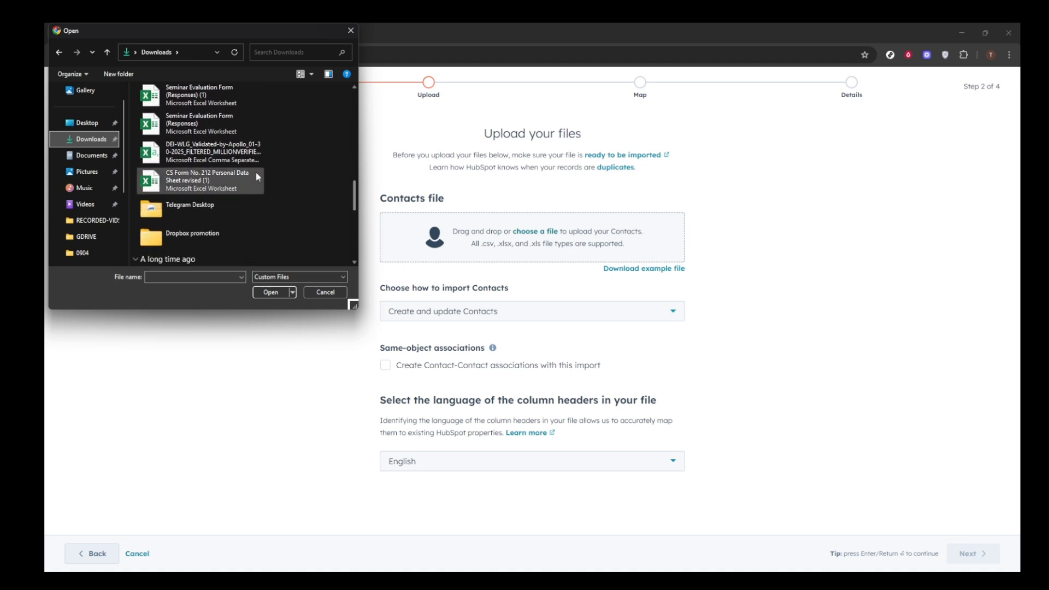
pyautogui.click(220, 160)
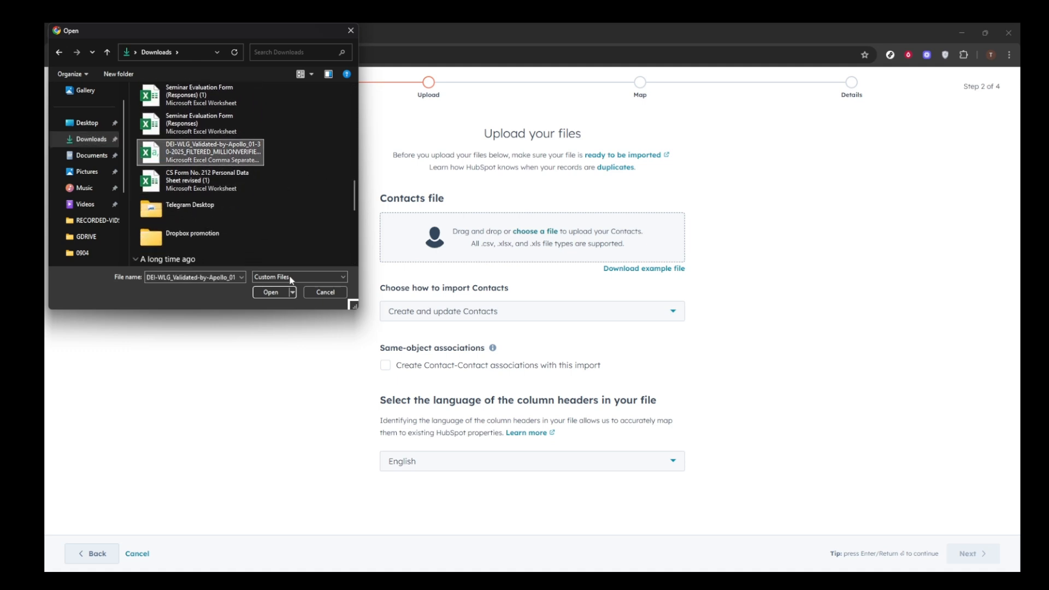
pyautogui.click(263, 296)
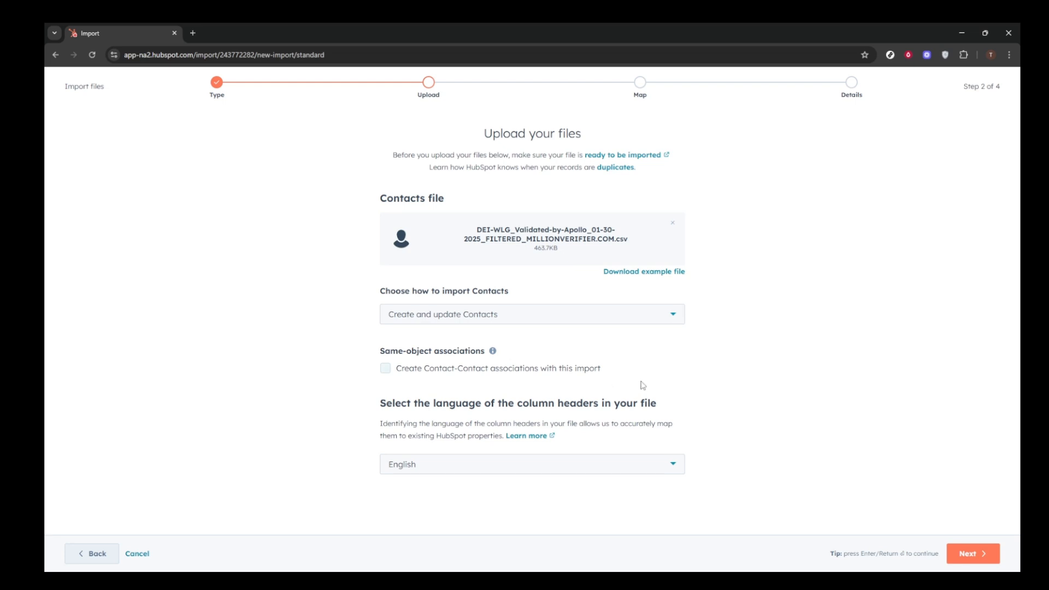
pyautogui.click(974, 558)
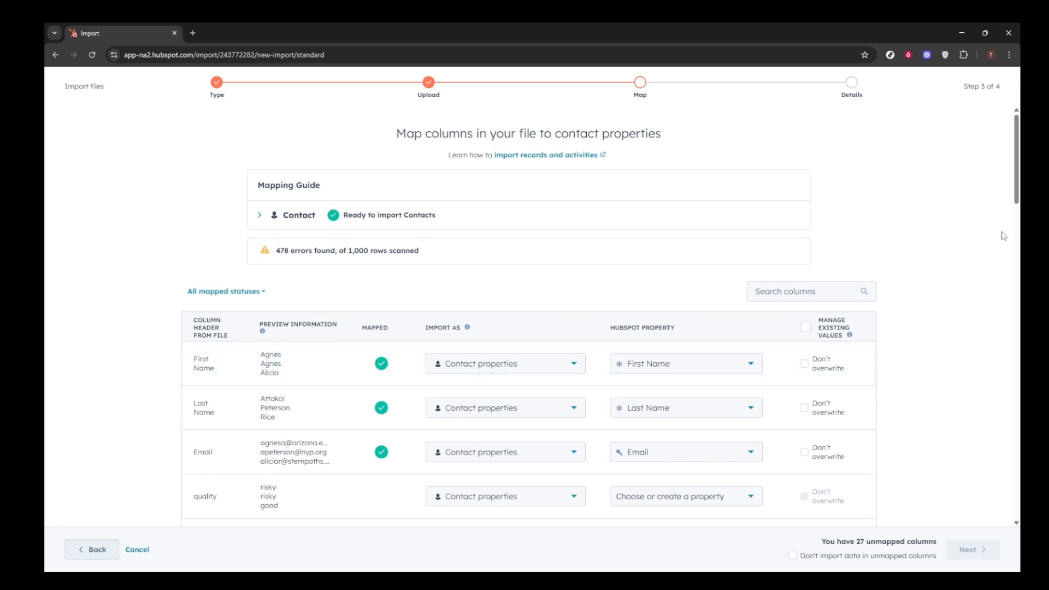
# Step: Set all mapped columns to not overwrite existing values, exclude data in unmapped columns, and continue to the final details
pyautogui.moveTo(1017, 194); pyautogui.dragTo(1012, 223)
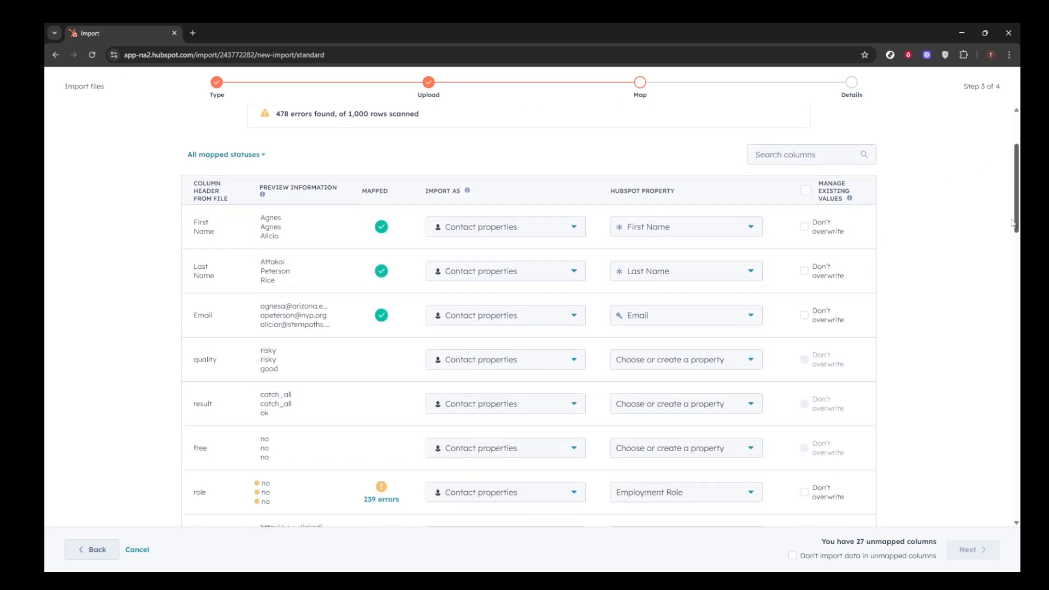
pyautogui.click(806, 192)
pyautogui.moveTo(1018, 194); pyautogui.dragTo(997, 117)
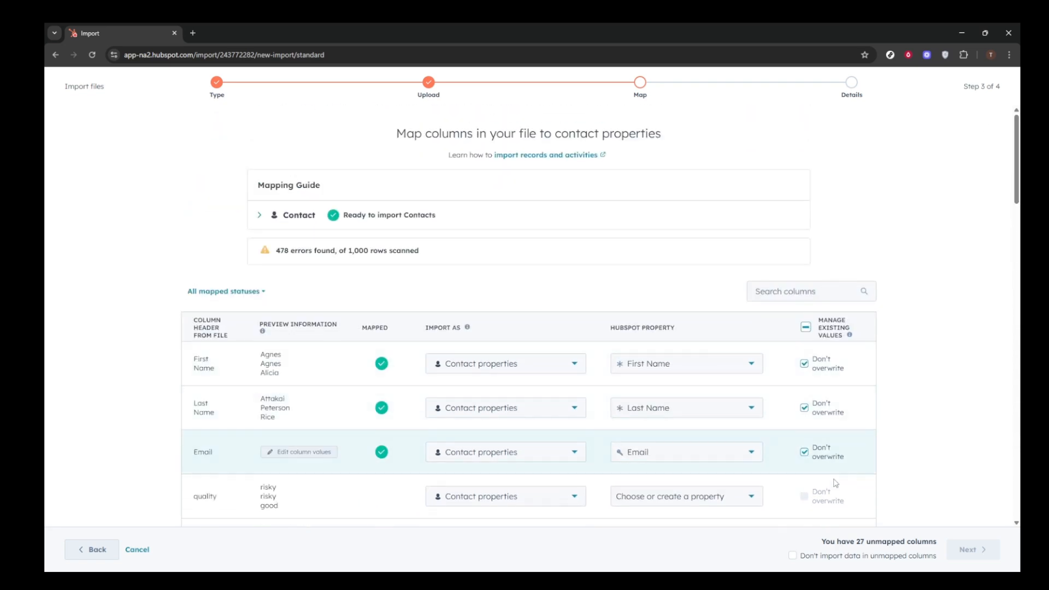
pyautogui.click(793, 556)
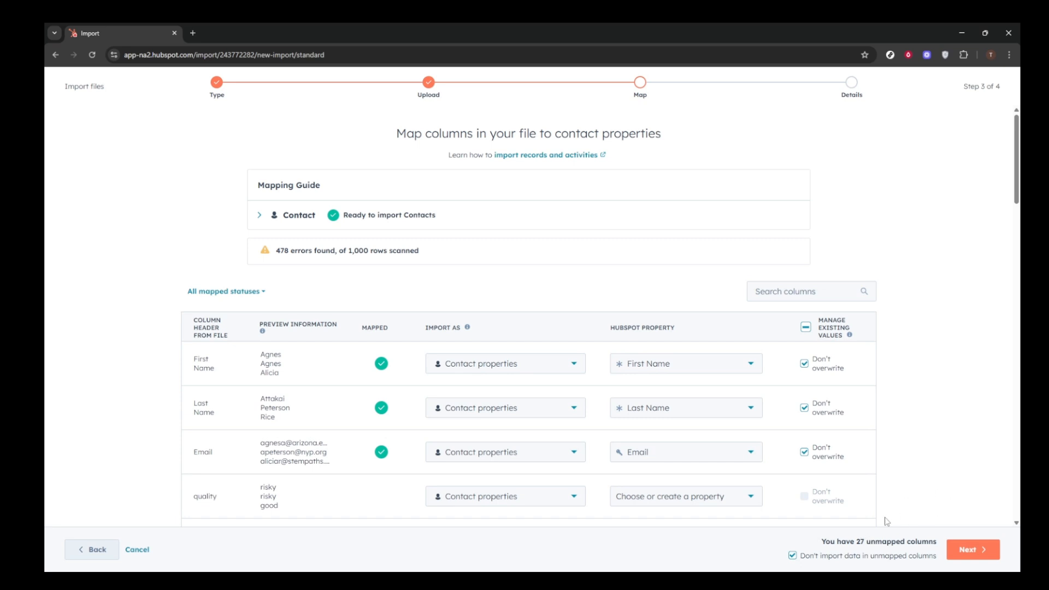
pyautogui.click(975, 550)
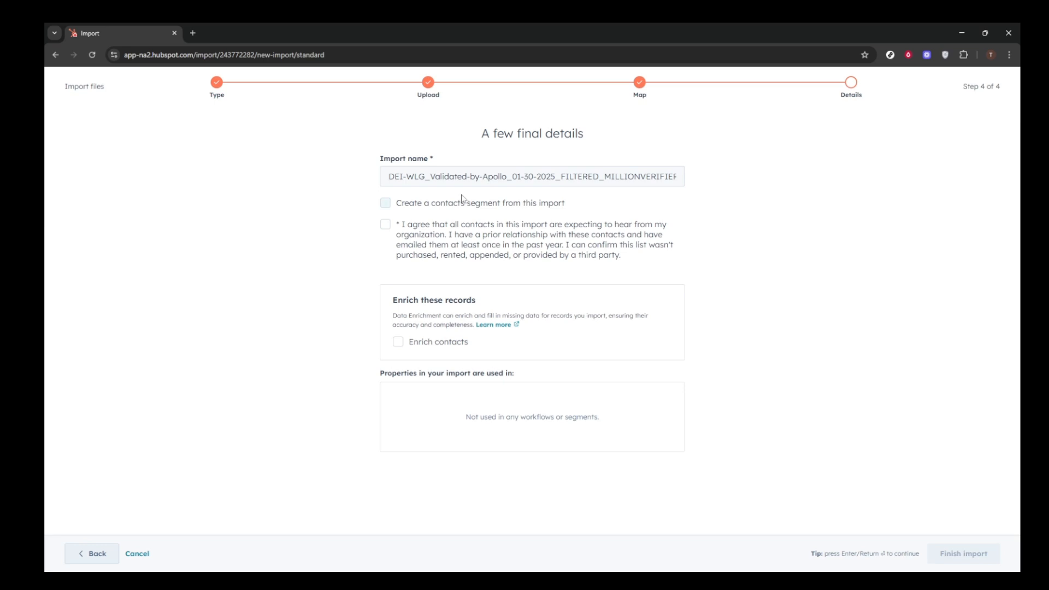
# Step: Enable creating a contacts segment from this import and agree to the statement that the contacts expect to hear from the organization
pyautogui.click(386, 204)
pyautogui.click(386, 225)
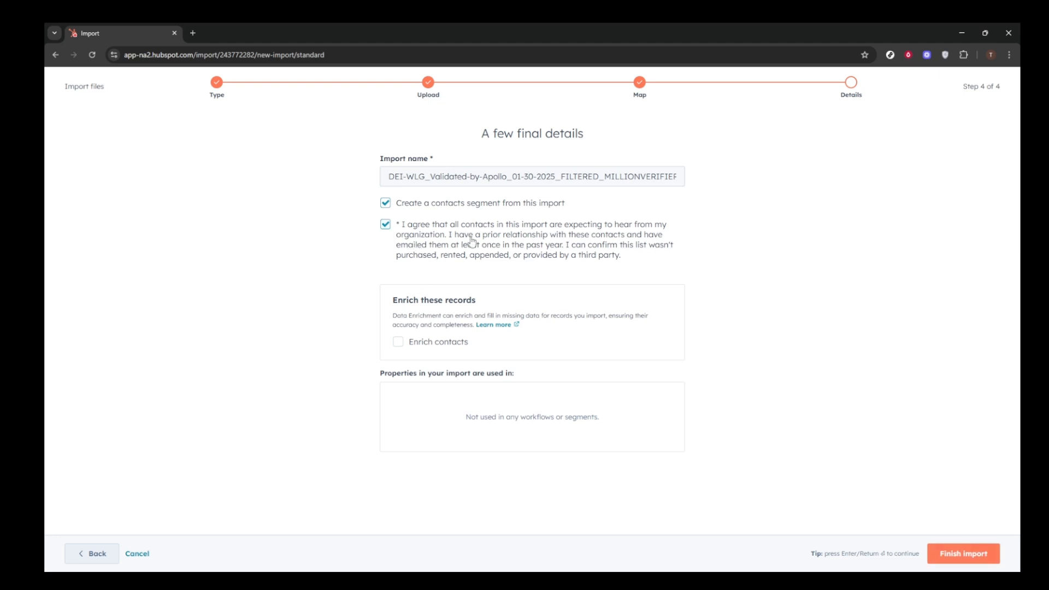
# Step: Replace the import name with a new one beginning with "impor"
pyautogui.tripleClick(422, 176)
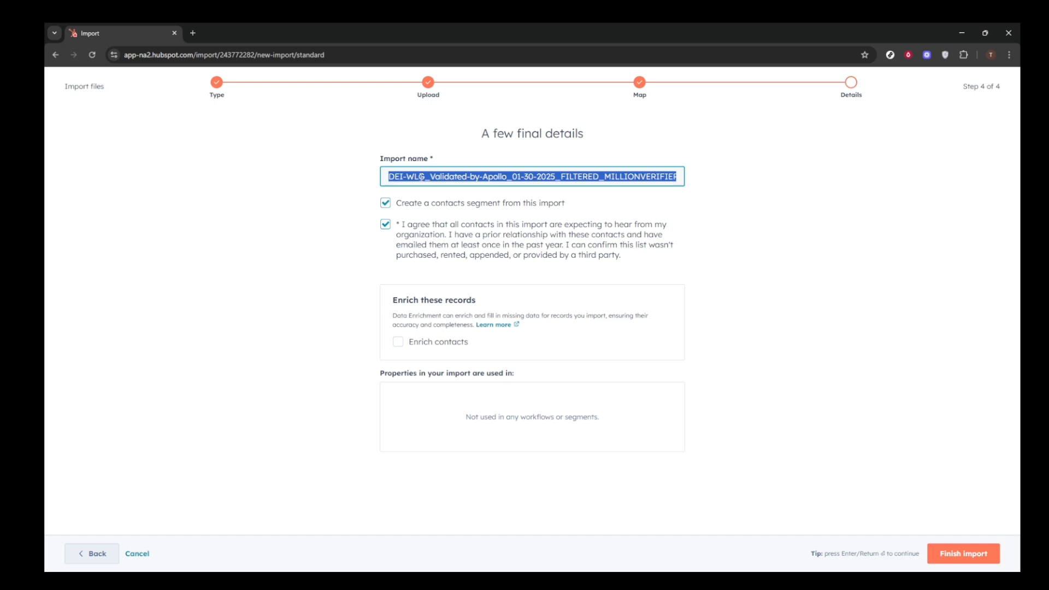
pyautogui.write('impor')
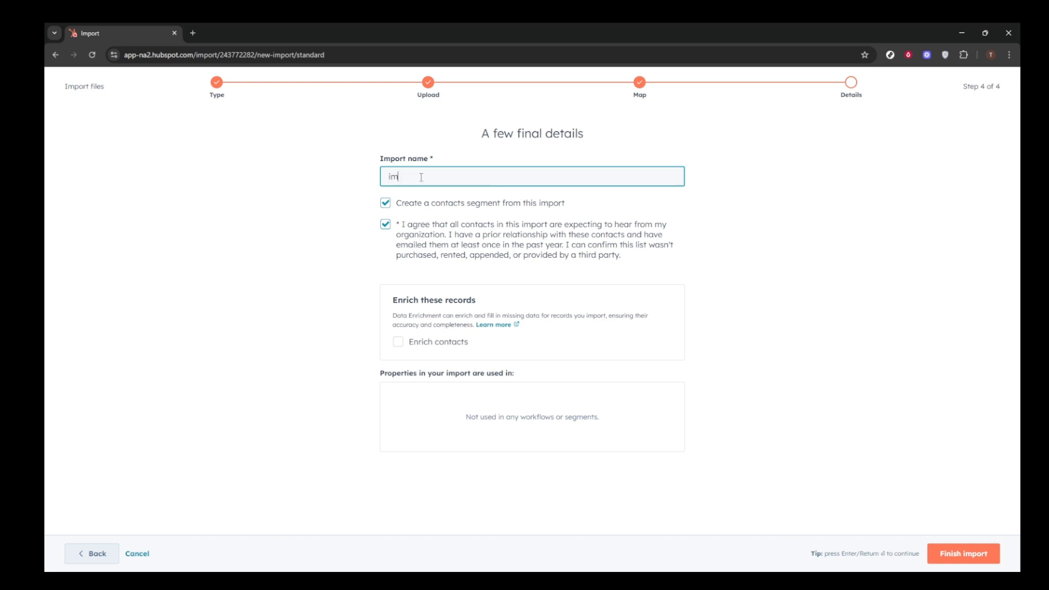